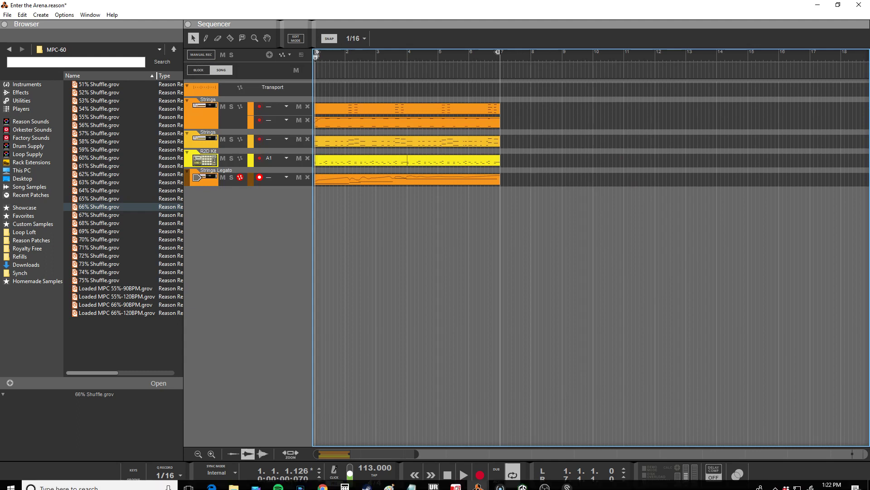
- Bring the Splice Desktop sample library up over the Enter the Arena song
{"action": "mouse_move", "coordinate": [550, 487]}
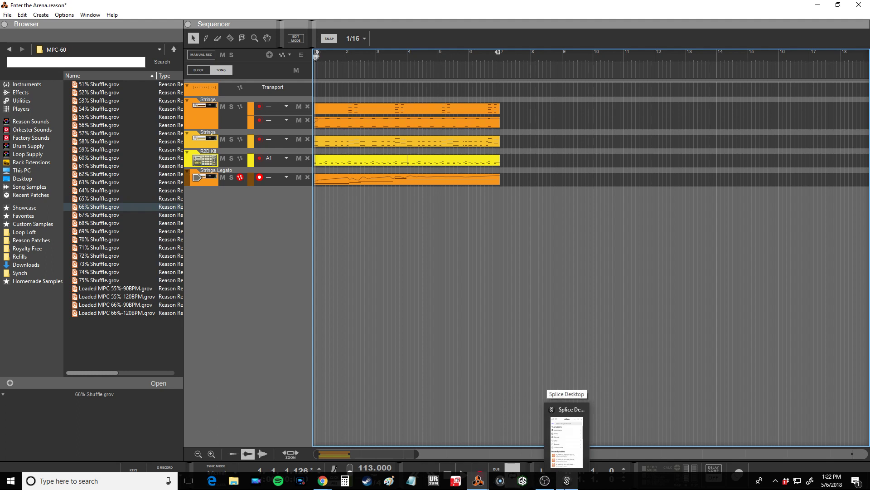
{"action": "left_click", "coordinate": [565, 488]}
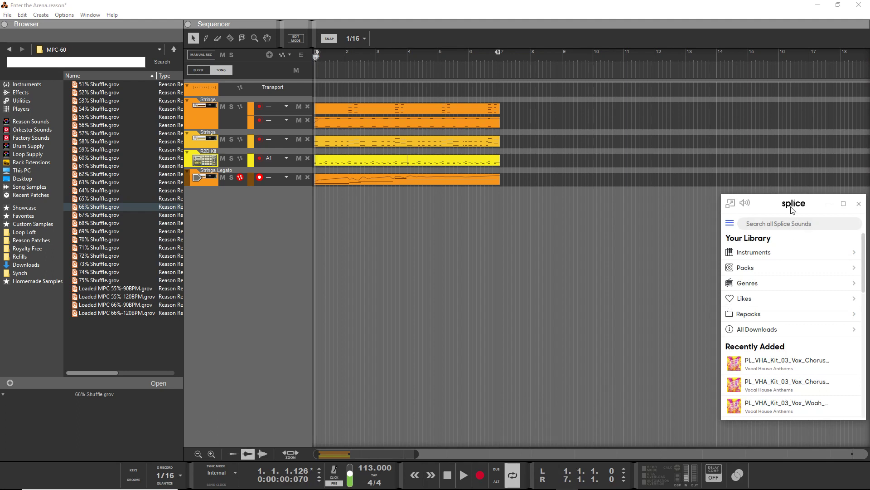
{"action": "left_click_drag", "start_coordinate": [792, 209], "coordinate": [774, 196]}
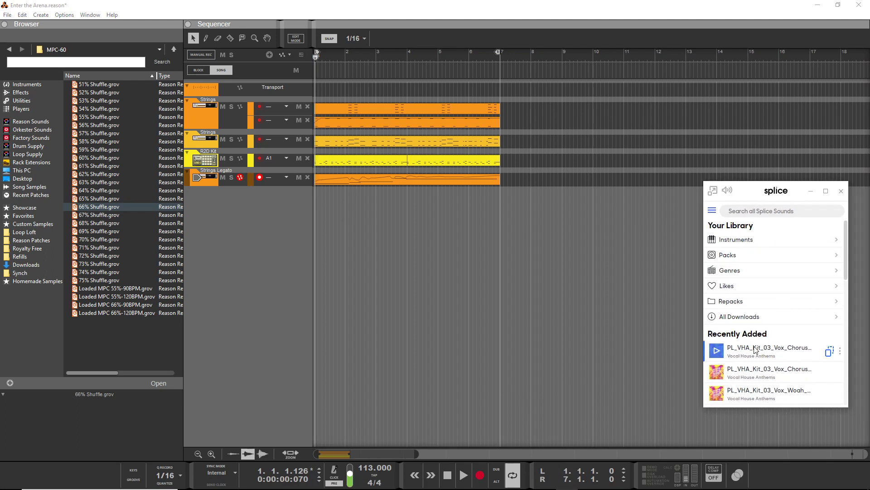
{"action": "scroll", "coordinate": [755, 350], "scroll_direction": "down", "scroll_amount": 5}
{"action": "scroll", "coordinate": [754, 345], "scroll_direction": "up", "scroll_amount": 5}
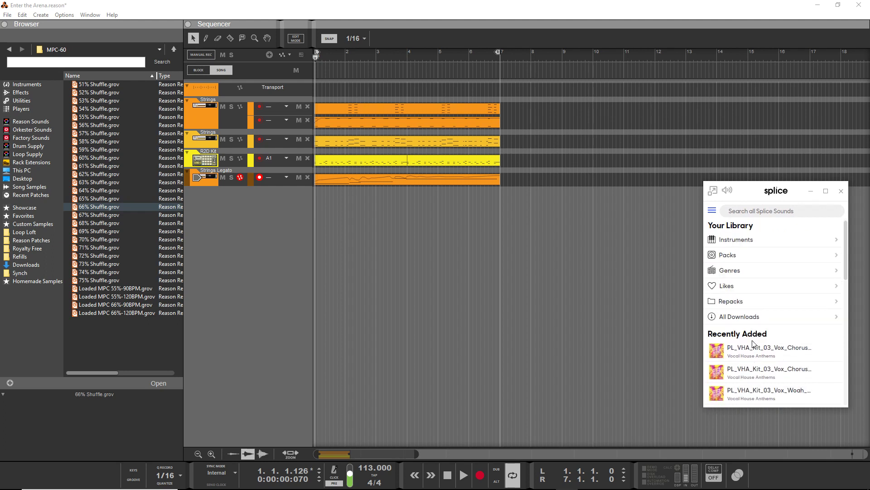
{"action": "left_click", "coordinate": [735, 243]}
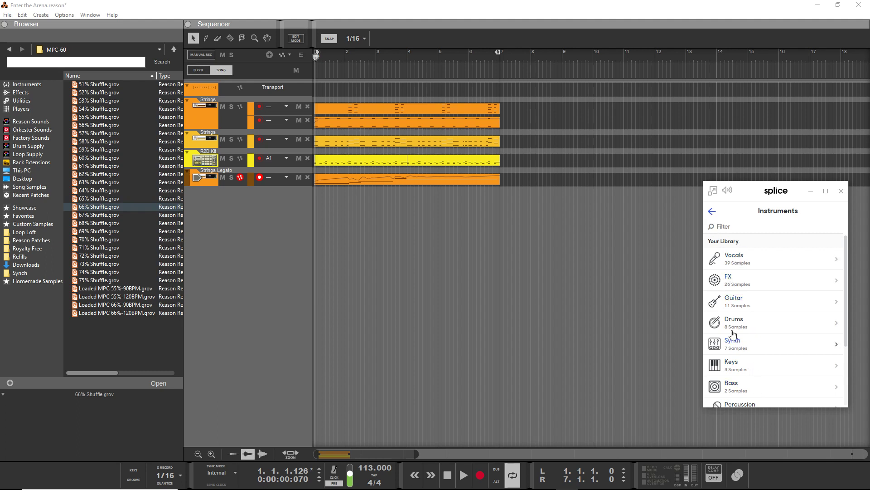
{"action": "left_click", "coordinate": [739, 283]}
{"action": "left_click", "coordinate": [711, 212]}
{"action": "left_click", "coordinate": [711, 212]}
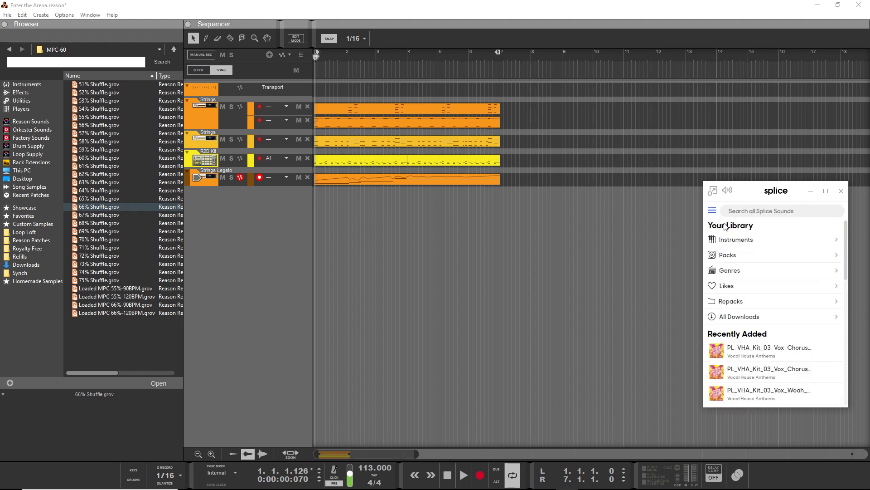
{"action": "left_click", "coordinate": [755, 257]}
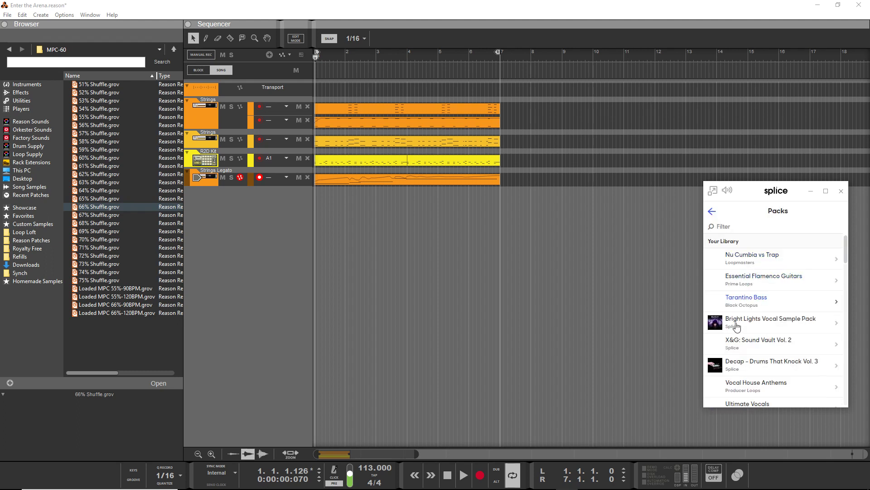
{"action": "left_click", "coordinate": [713, 212]}
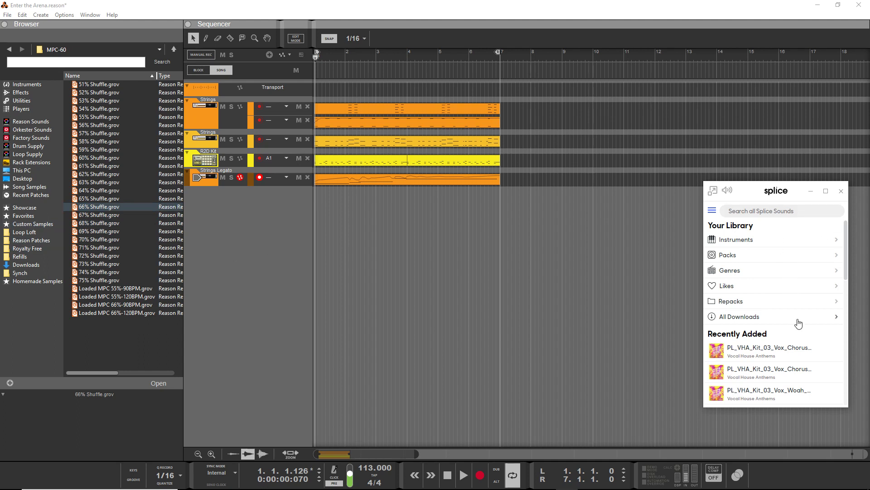
- Preview TRHZ_guitar_loop_rnb_82 in Splice and drop it into the sequencer as a new audio track
{"action": "mouse_move", "coordinate": [778, 352]}
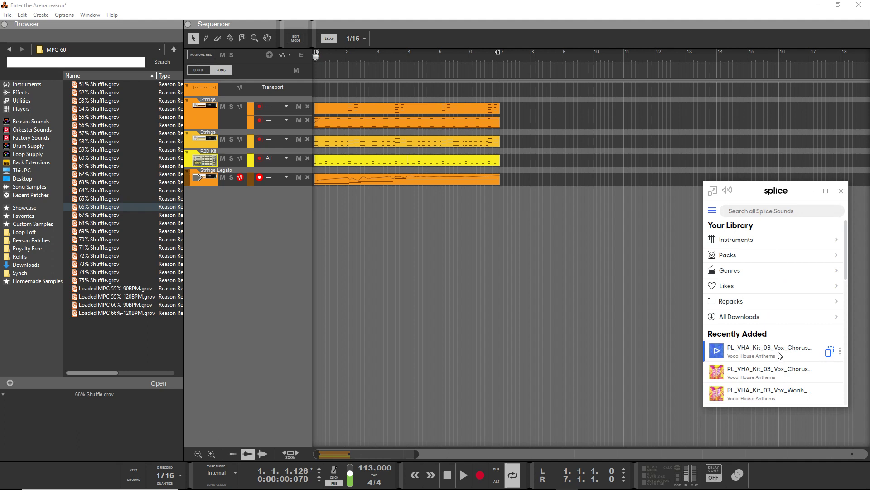
{"action": "scroll", "coordinate": [728, 351], "scroll_direction": "down", "scroll_amount": 3}
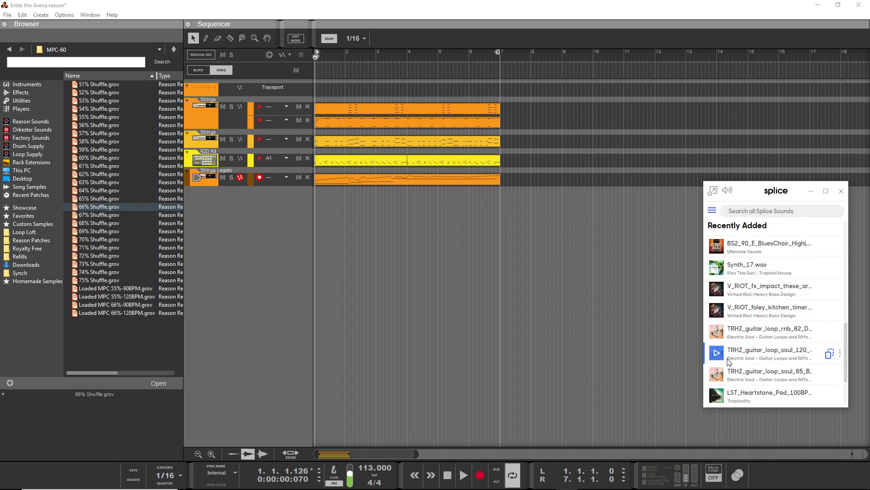
{"action": "left_click", "coordinate": [717, 332]}
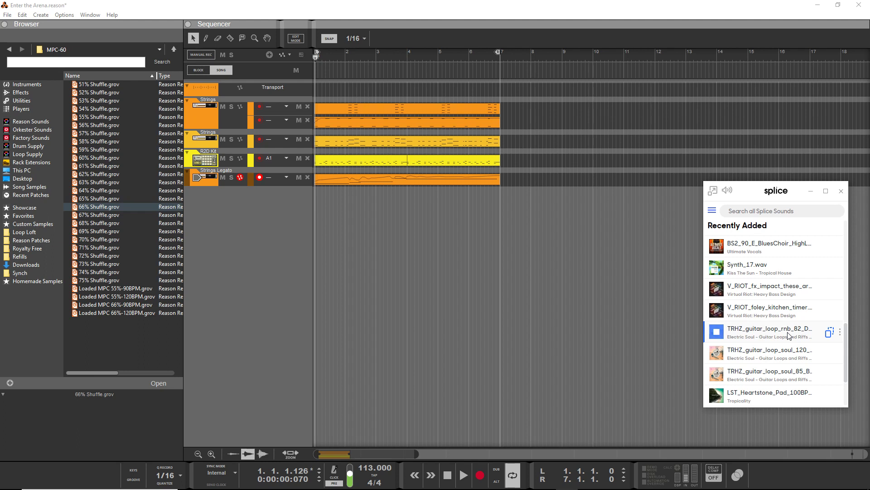
{"action": "mouse_move", "coordinate": [789, 336]}
{"action": "left_mouse_down"}
{"action": "mouse_move", "coordinate": [501, 327]}
{"action": "mouse_move", "coordinate": [250, 235]}
{"action": "left_mouse_up"}
{"action": "left_click_drag", "start_coordinate": [303, 233], "coordinate": [316, 230]}
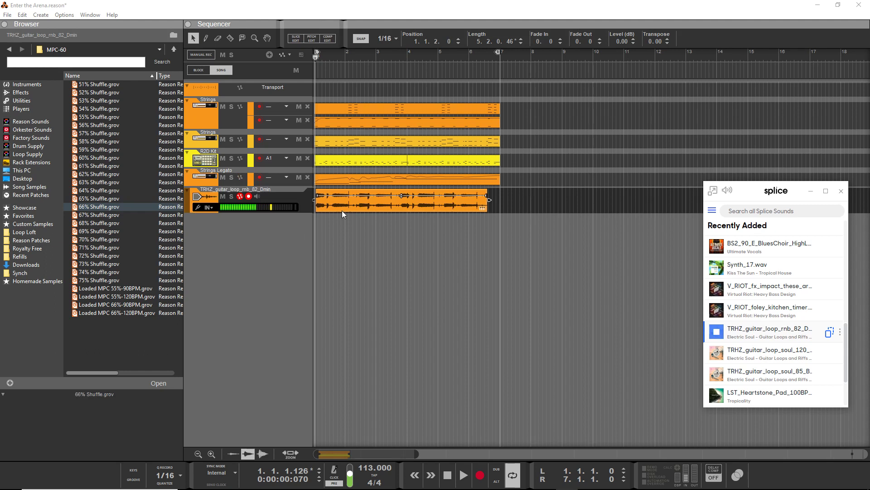
- Place the guitar clip from bar 1 to bar 7, solo the track and play it back
{"action": "left_click_drag", "start_coordinate": [352, 205], "coordinate": [328, 207]}
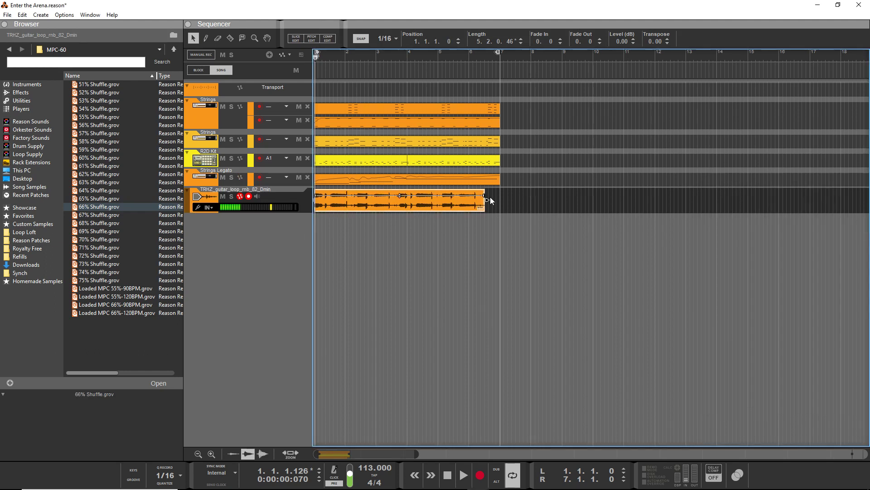
{"action": "left_click_drag", "start_coordinate": [490, 197], "coordinate": [501, 198]}
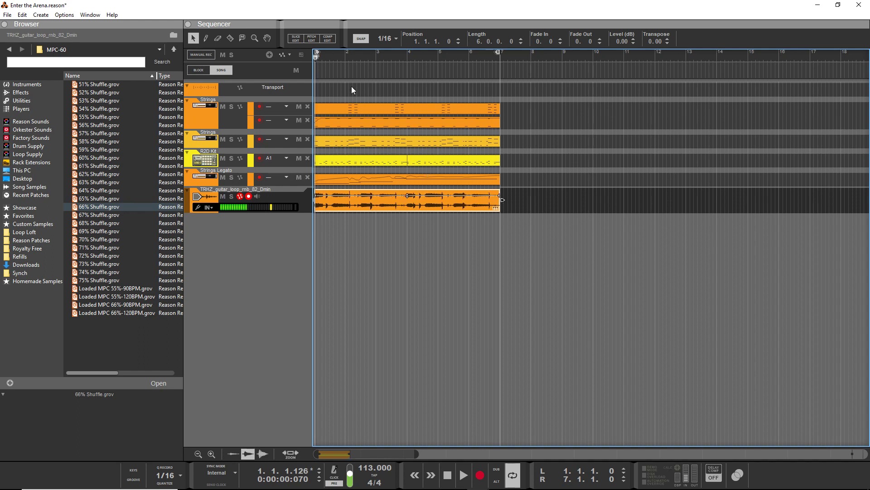
{"action": "left_click", "coordinate": [231, 197]}
{"action": "key", "text": "space"}
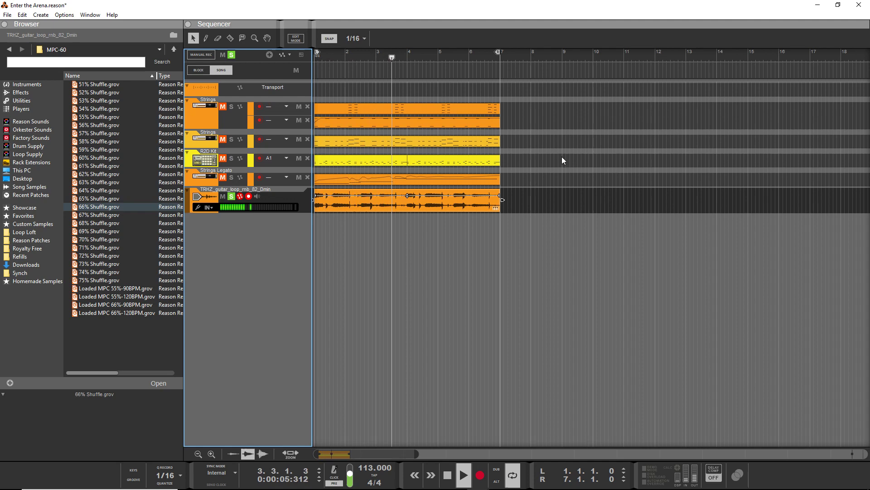
{"action": "key", "text": "space"}
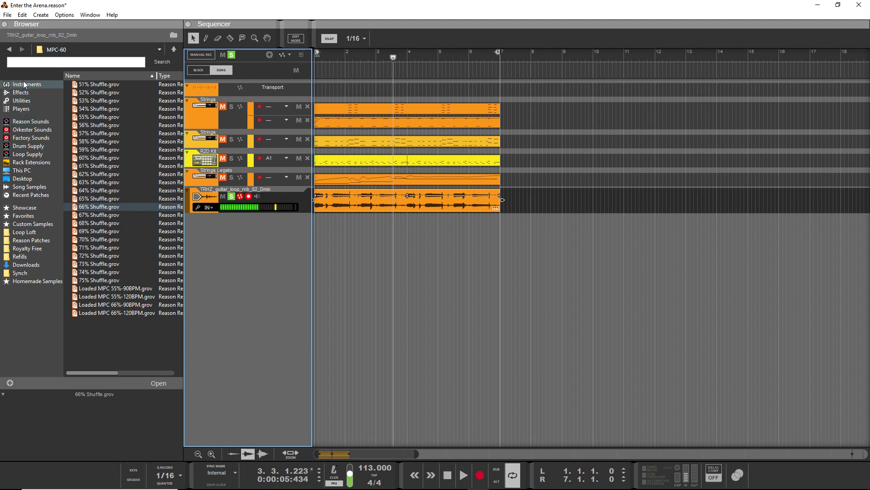
- Add a Serato Sample instrument to the rack via Instruments > Serato
{"action": "key", "text": "F6"}
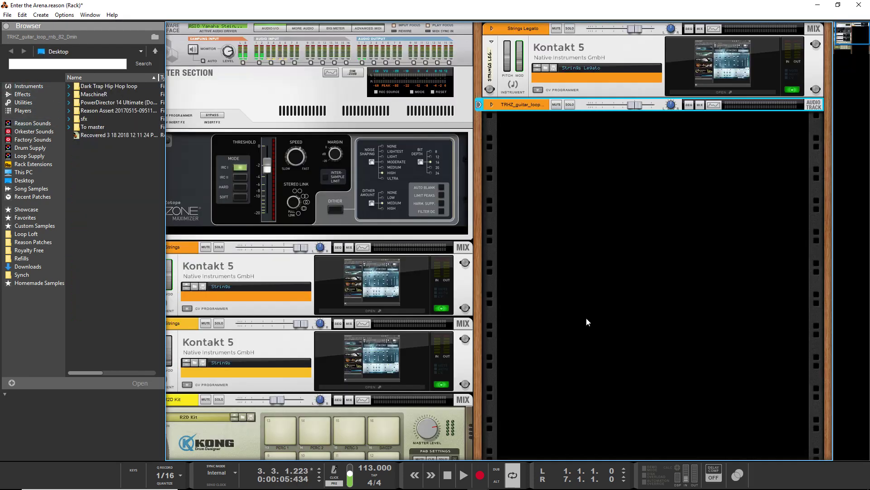
{"action": "left_click", "coordinate": [610, 277]}
{"action": "right_click", "coordinate": [594, 272]}
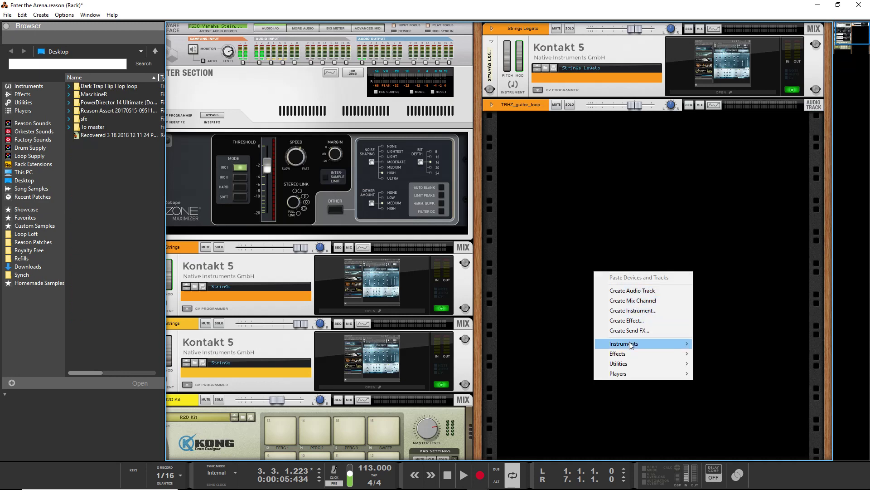
{"action": "mouse_move", "coordinate": [630, 345]}
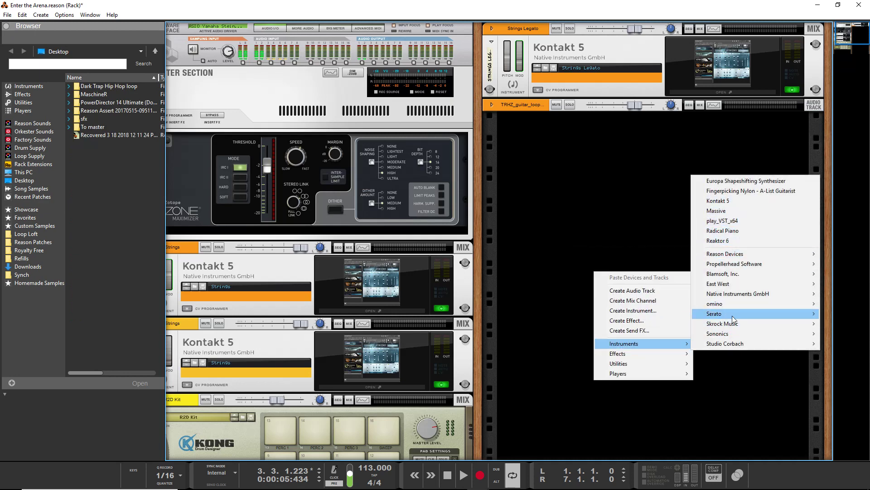
{"action": "mouse_move", "coordinate": [733, 319]}
{"action": "left_click", "coordinate": [653, 315]}
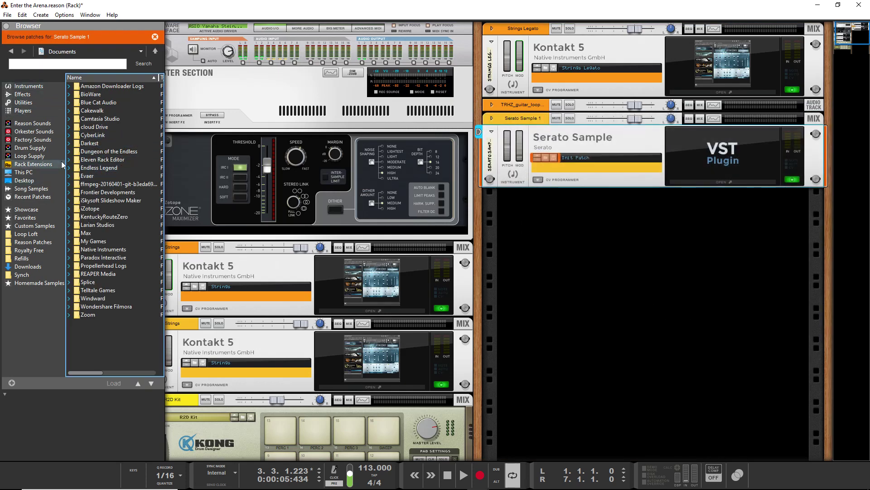
- Browse Refills > Elektro House > Bass Loops, then return to the Refills folder
{"action": "left_click", "coordinate": [21, 258]}
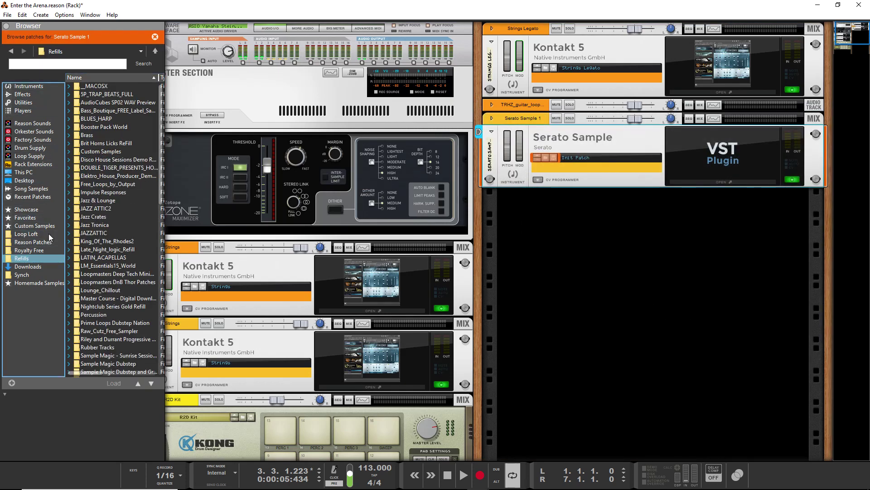
{"action": "double_click", "coordinate": [100, 176]}
{"action": "double_click", "coordinate": [118, 87]}
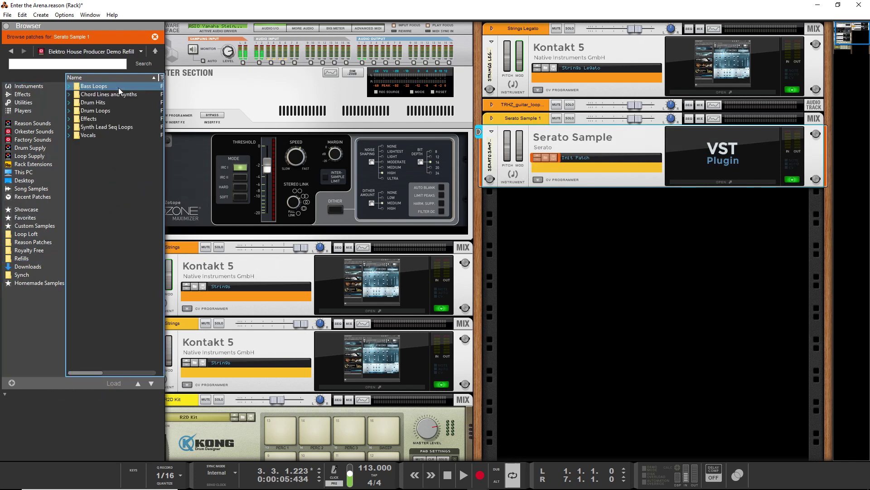
{"action": "double_click", "coordinate": [118, 86]}
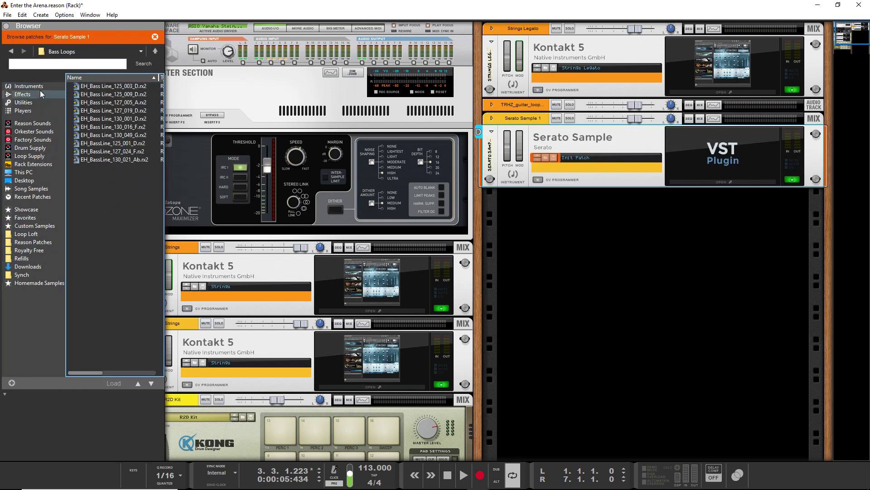
{"action": "left_click", "coordinate": [155, 50]}
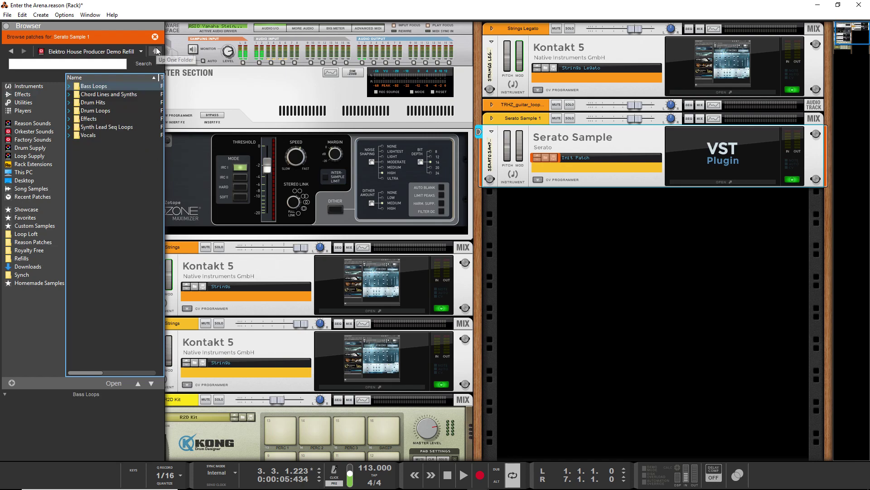
{"action": "left_click", "coordinate": [156, 50]}
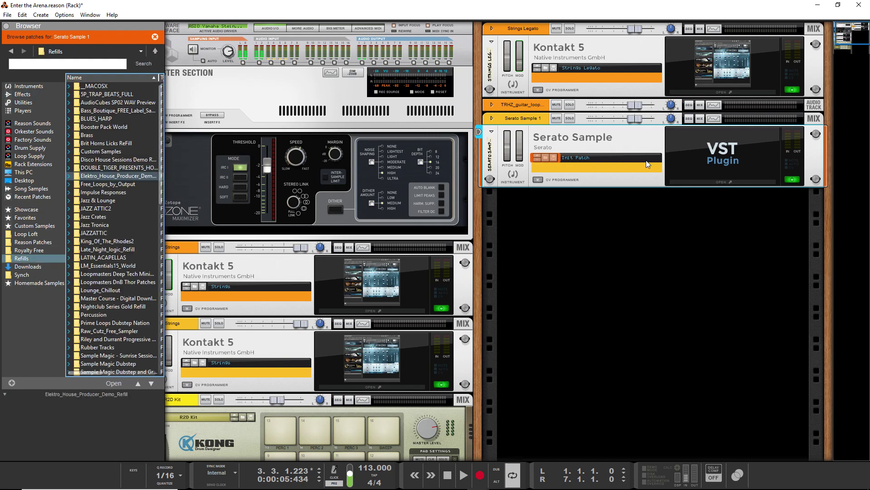
- Open the Serato Sample plugin window, move it right and pin it with Keep open
{"action": "left_click", "coordinate": [689, 182]}
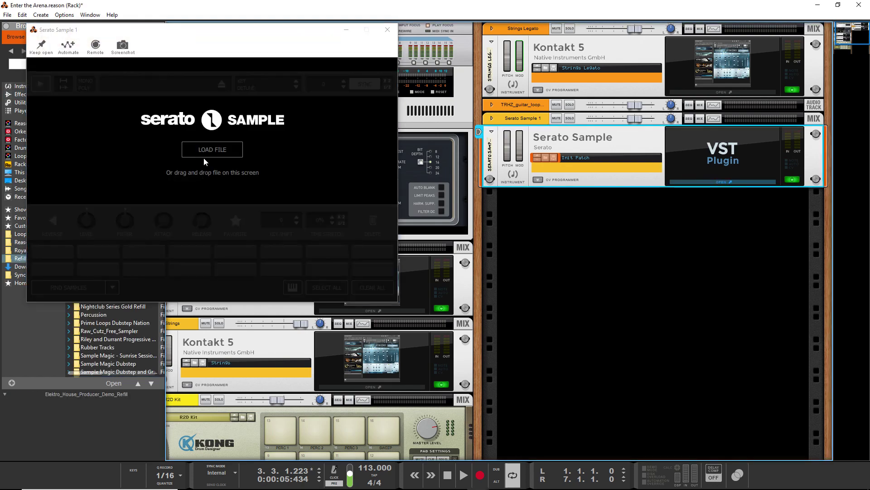
{"action": "left_click_drag", "start_coordinate": [242, 29], "coordinate": [616, 87]}
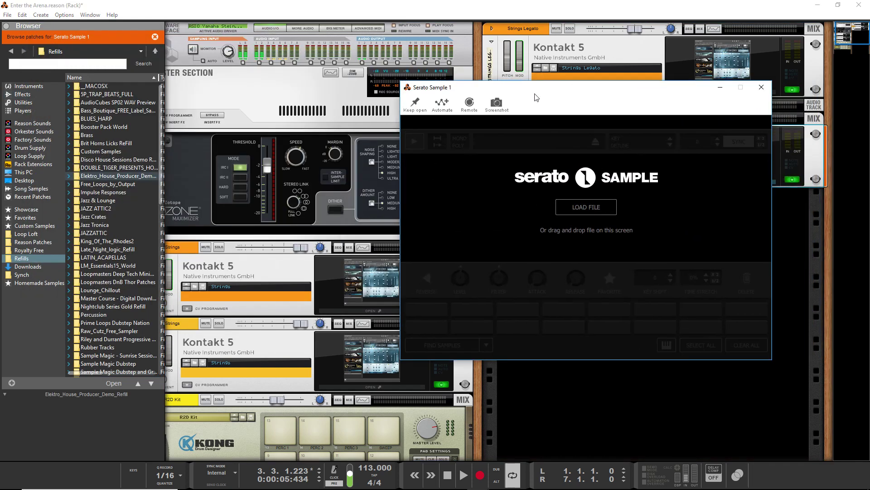
{"action": "left_click", "coordinate": [415, 104]}
- Browse the JAZZATTIC Loops folder, then open JAZZ ATTIC2 and look through its Kit folder
{"action": "left_click", "coordinate": [106, 234]}
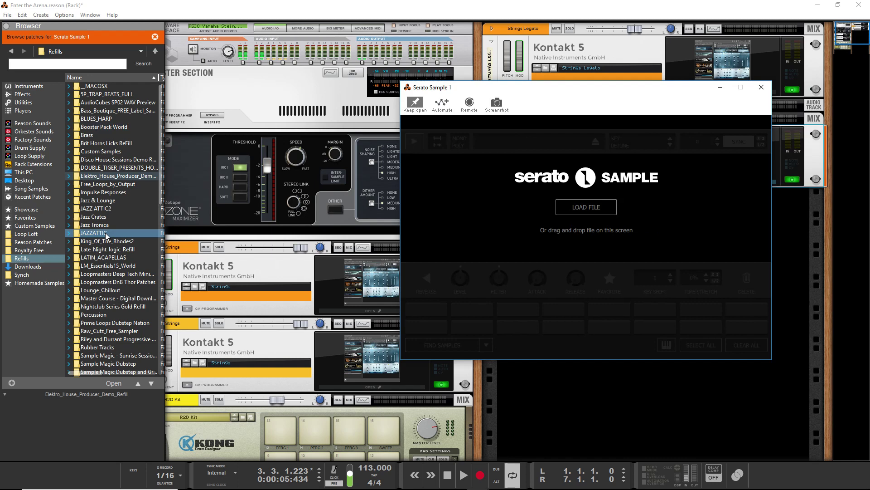
{"action": "double_click", "coordinate": [106, 234]}
{"action": "double_click", "coordinate": [108, 94]}
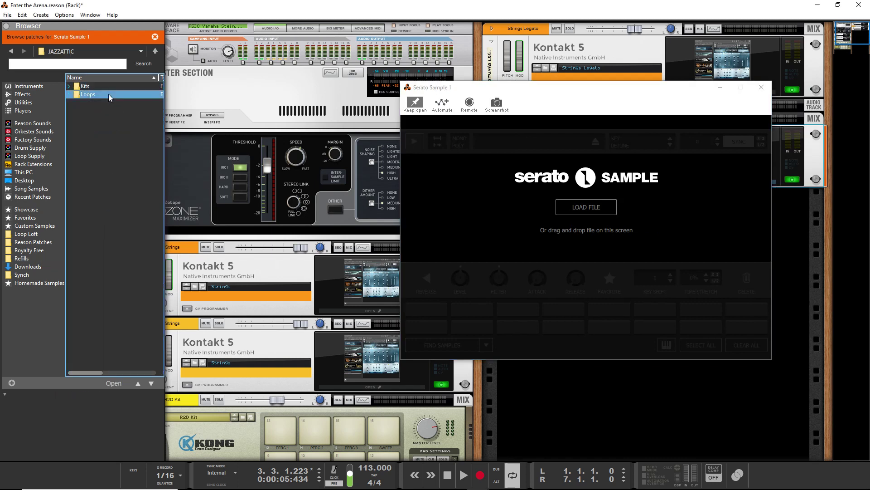
{"action": "left_click", "coordinate": [155, 51]}
{"action": "left_click", "coordinate": [155, 51]}
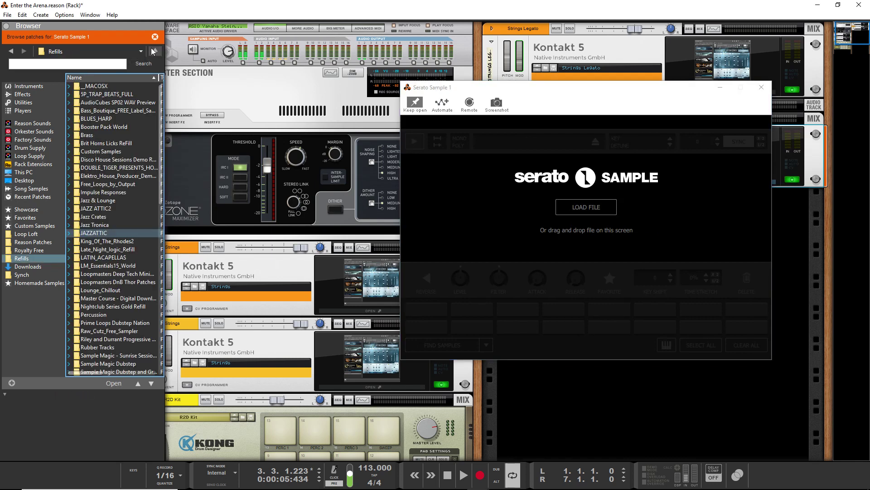
{"action": "double_click", "coordinate": [113, 208]}
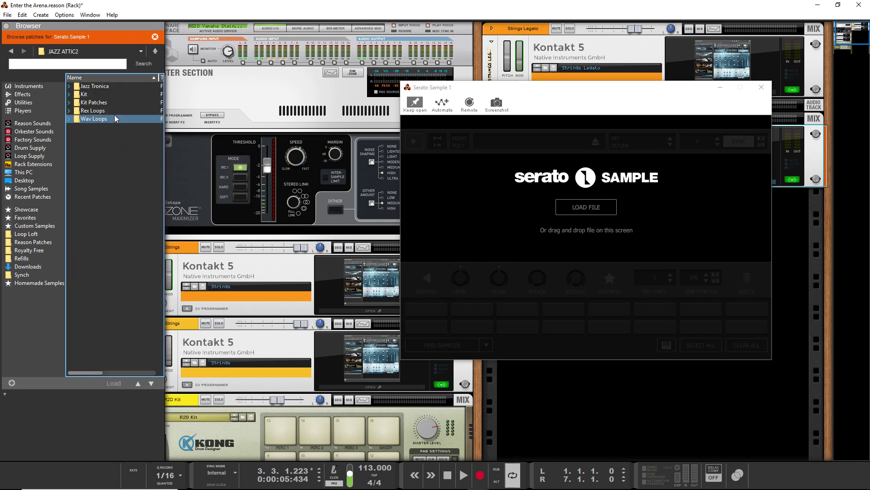
{"action": "left_click", "coordinate": [114, 119]}
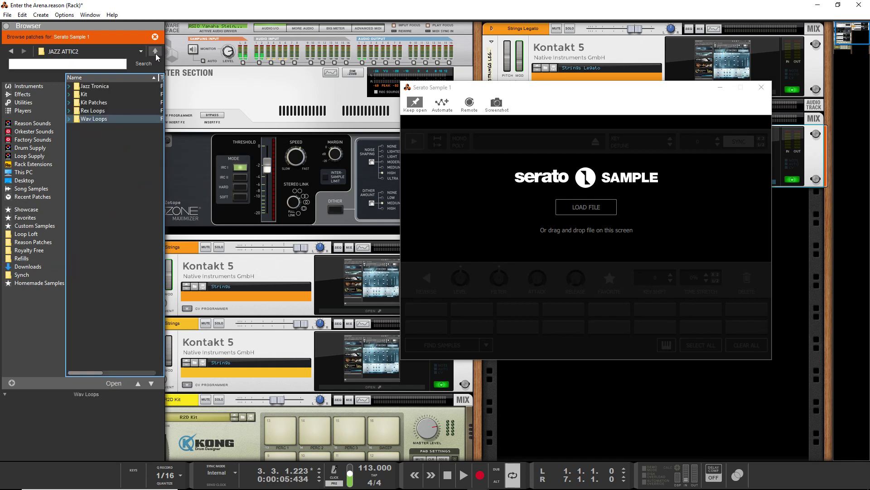
{"action": "double_click", "coordinate": [119, 93]}
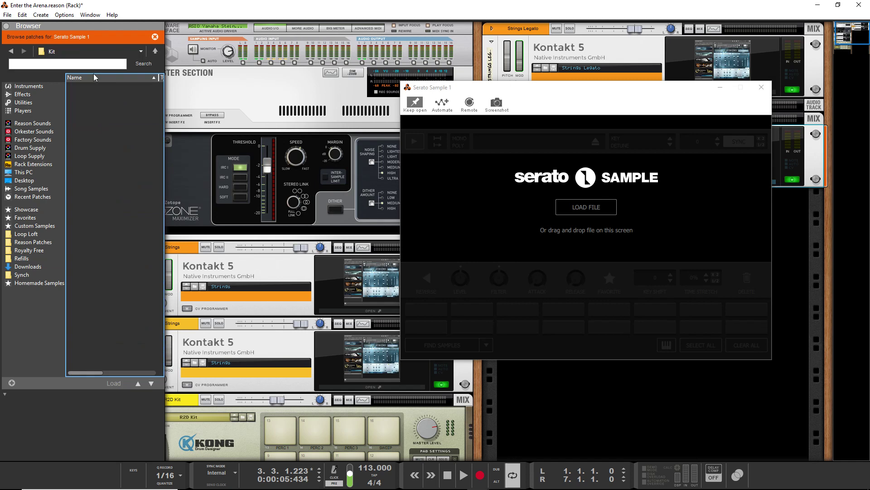
{"action": "left_click", "coordinate": [155, 50]}
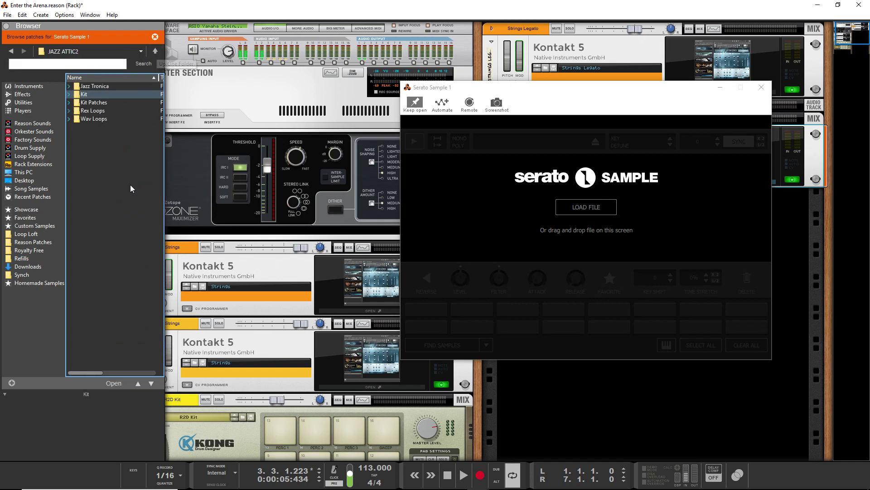
{"action": "left_click", "coordinate": [83, 166]}
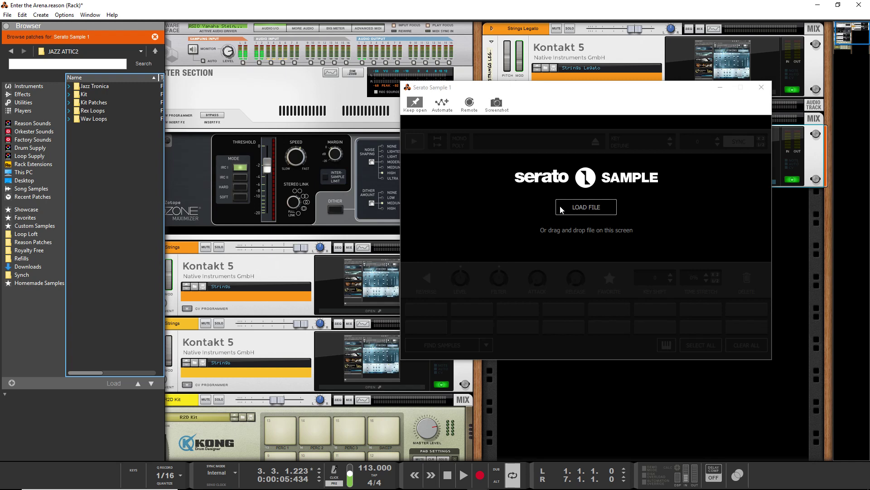
- Drag Synth_17.wav from Splice's Recently Added list into the Serato Sample window
{"action": "key", "text": "alt+Tab"}
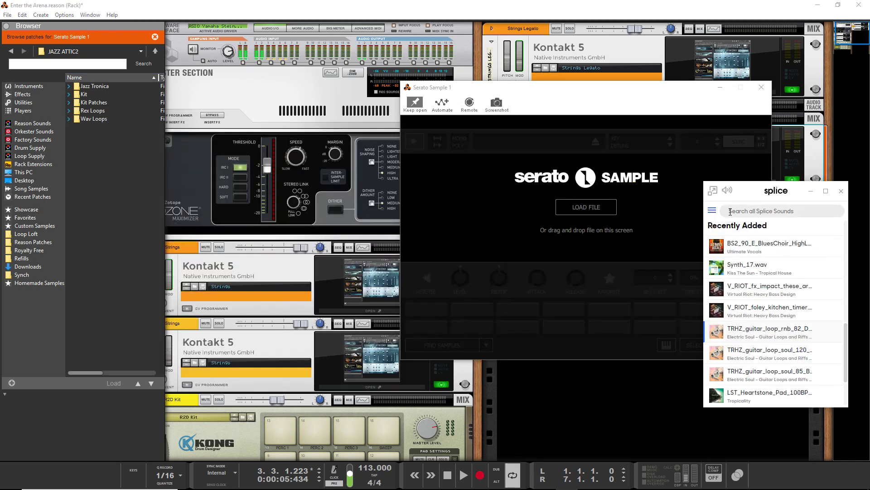
{"action": "left_click_drag", "start_coordinate": [759, 191], "coordinate": [181, 157]}
{"action": "left_click_drag", "start_coordinate": [169, 233], "coordinate": [585, 209]}
{"action": "mouse_move", "coordinate": [589, 211]}
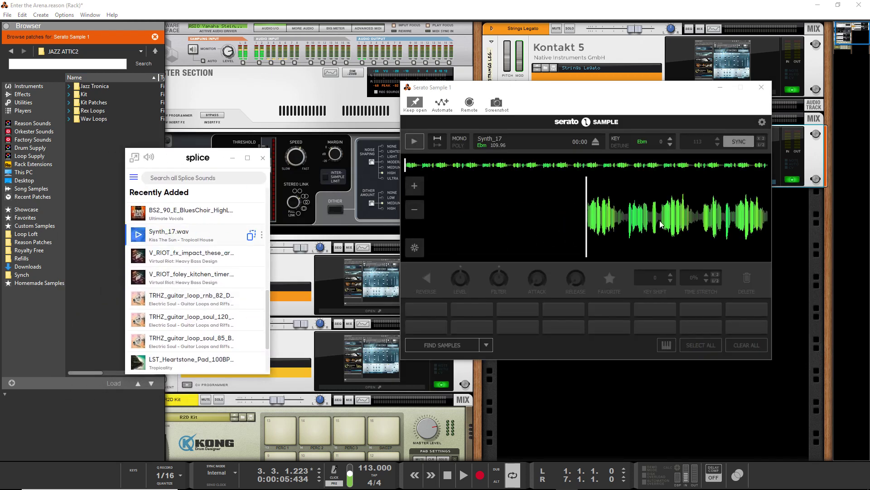
- Switch the Serato Sample pads to SET SLICER mode
{"action": "left_click", "coordinate": [458, 347]}
{"action": "left_click", "coordinate": [488, 345]}
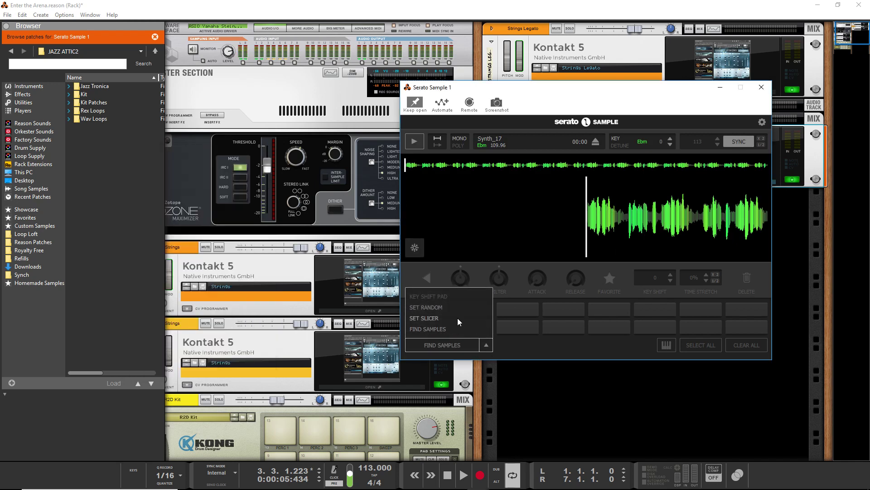
{"action": "left_click", "coordinate": [450, 329]}
{"action": "left_click", "coordinate": [484, 345]}
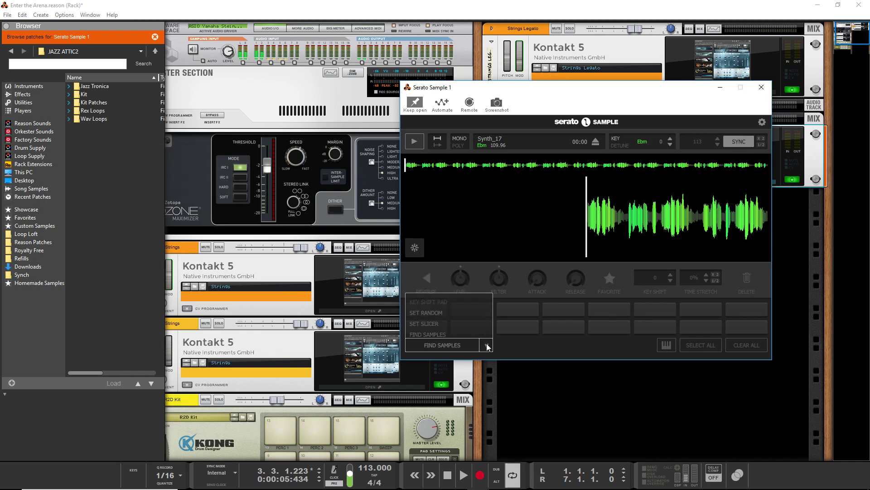
{"action": "left_click", "coordinate": [447, 320]}
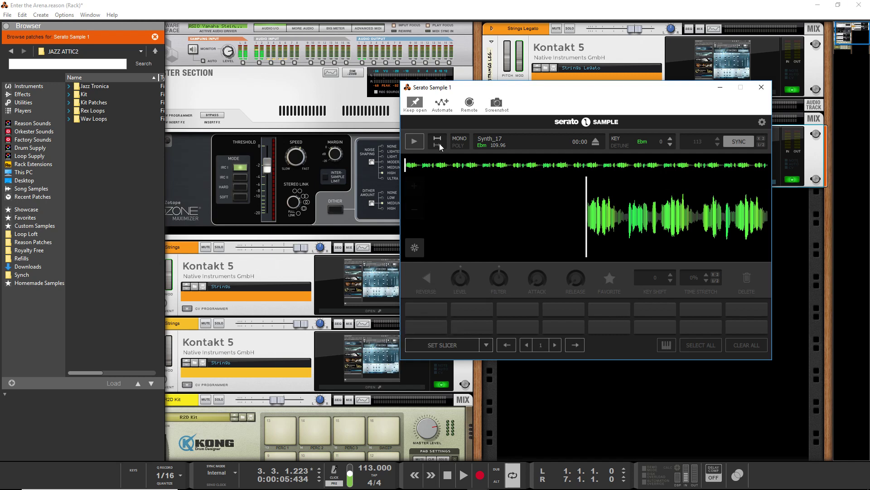
- Audition Synth_17, advance to slice page 2 and reopen the pad-mode list
{"action": "left_click", "coordinate": [415, 142]}
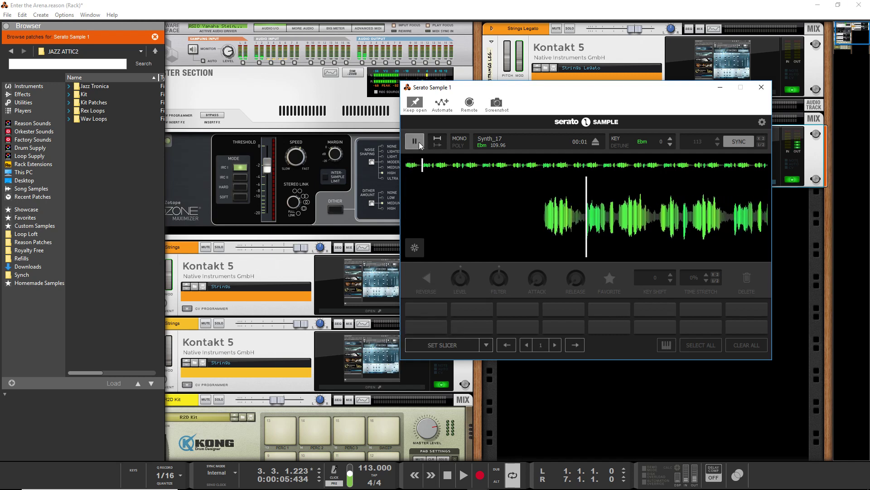
{"action": "left_click", "coordinate": [417, 142]}
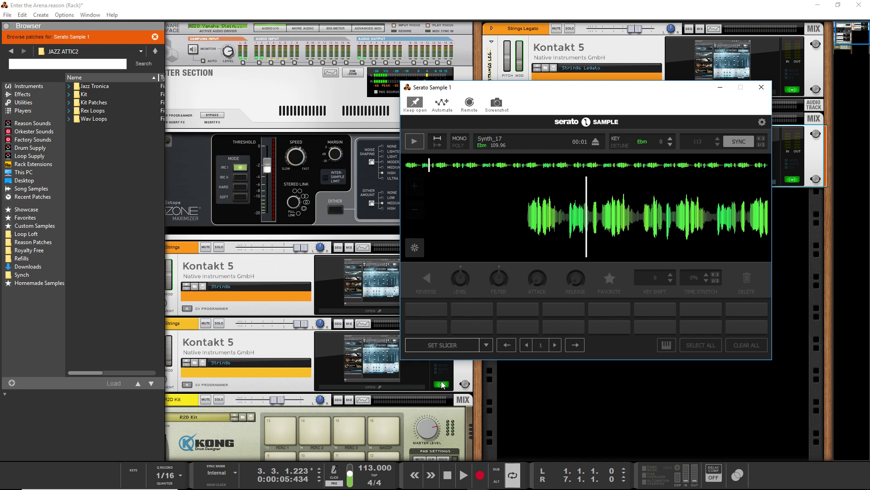
{"action": "left_click", "coordinate": [560, 344]}
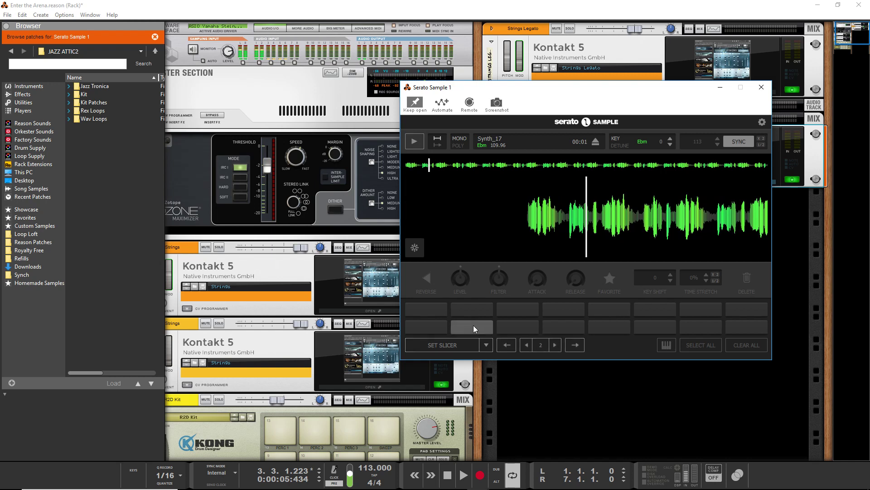
{"action": "left_click", "coordinate": [486, 345]}
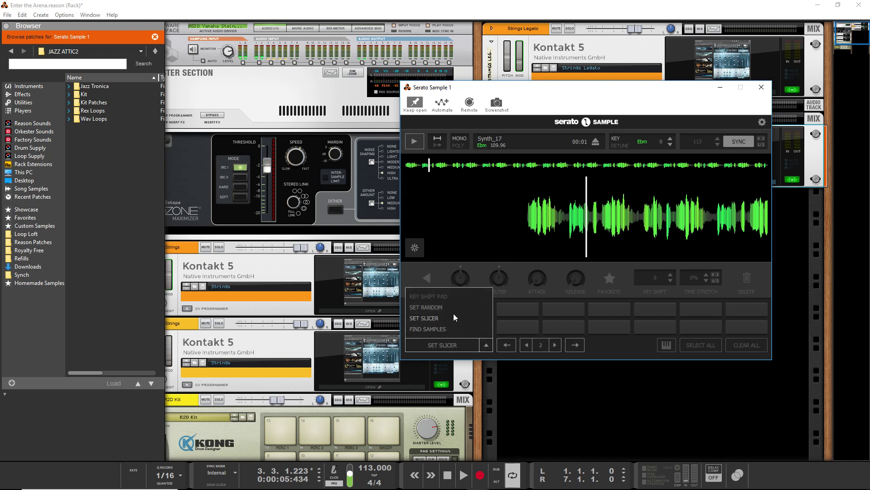
{"action": "left_click", "coordinate": [453, 313]}
{"action": "left_click", "coordinate": [483, 344]}
- Slice Synth_17 with SET RANDOM and audition the slices on the third and second pads
{"action": "left_click", "coordinate": [442, 307]}
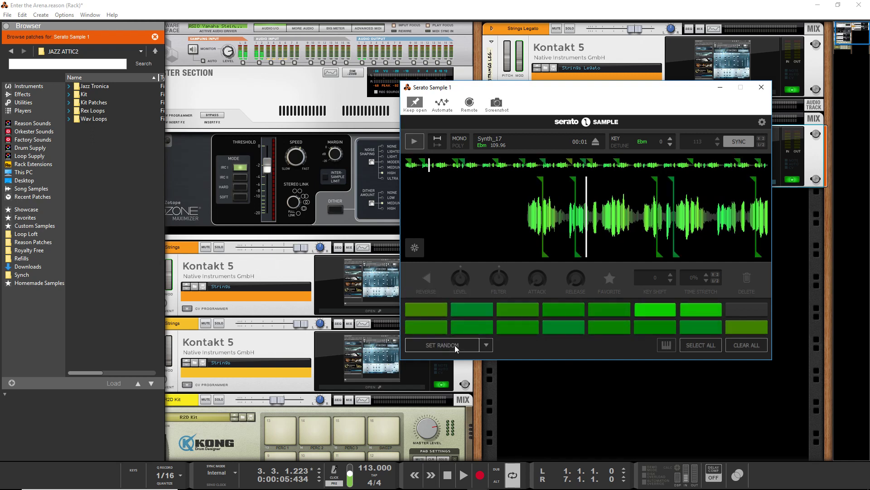
{"action": "left_click", "coordinate": [472, 311]}
{"action": "left_click", "coordinate": [501, 314]}
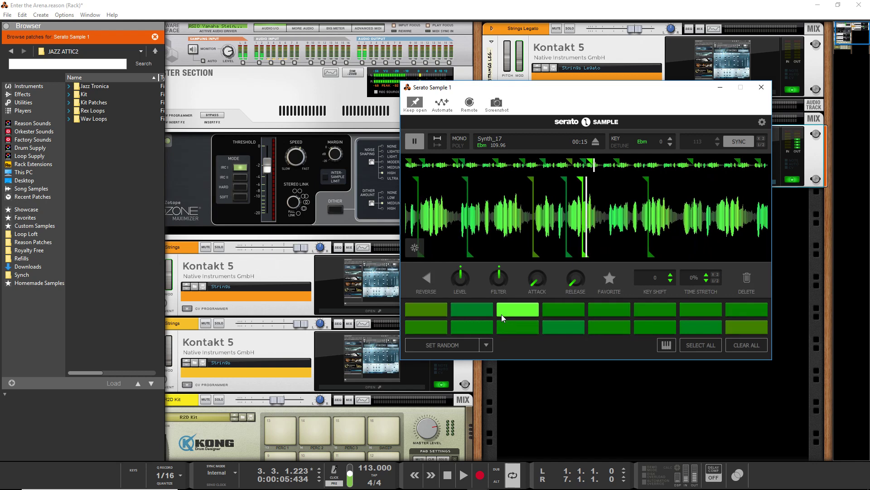
{"action": "left_click", "coordinate": [483, 314]}
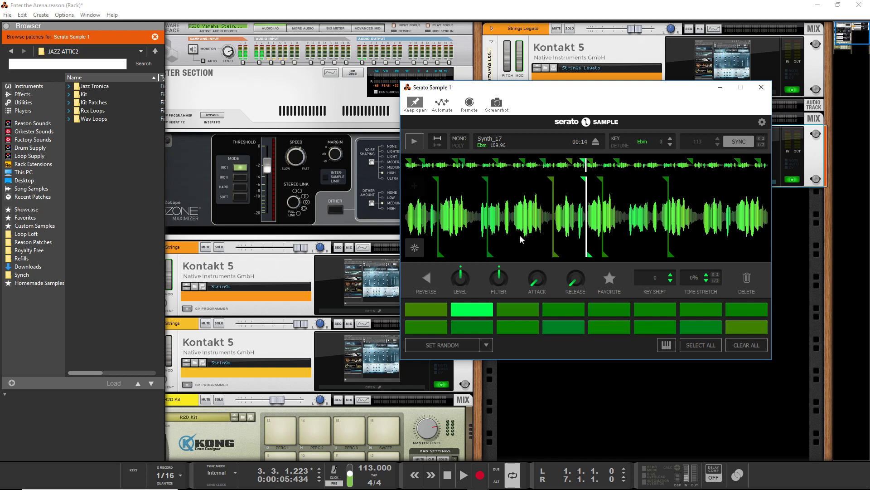
{"action": "left_click_drag", "start_coordinate": [521, 239], "coordinate": [551, 241]}
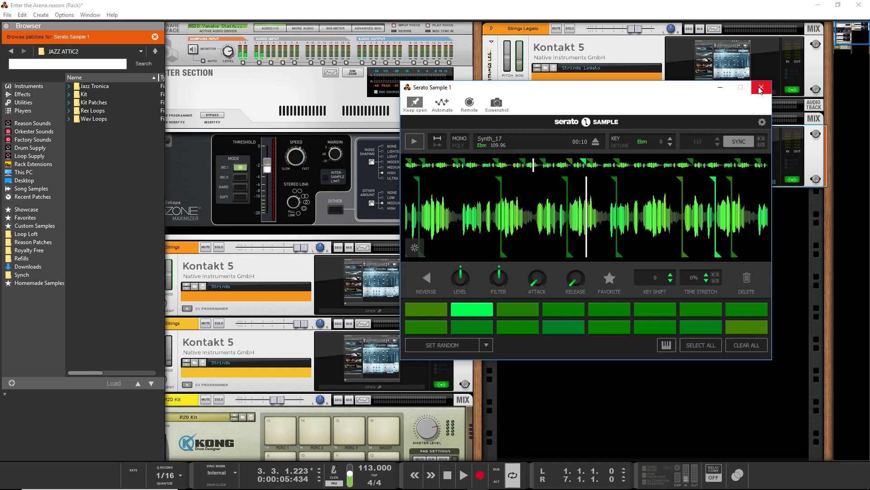
{"action": "mouse_move", "coordinate": [542, 487]}
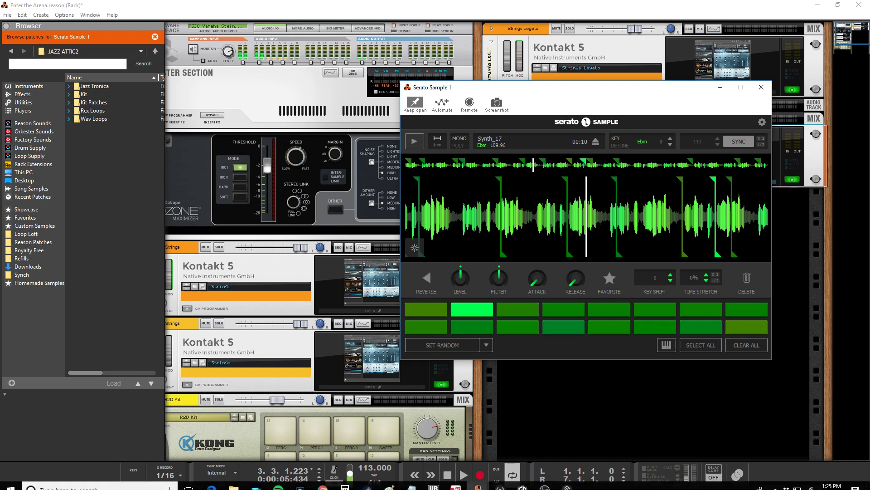